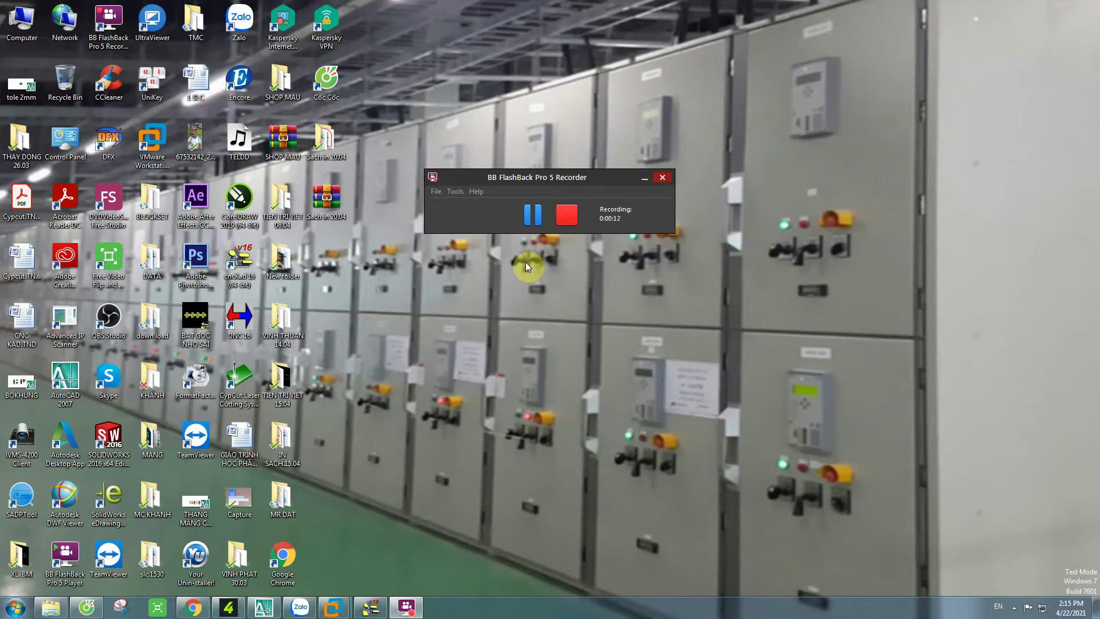
double_click(246, 264)
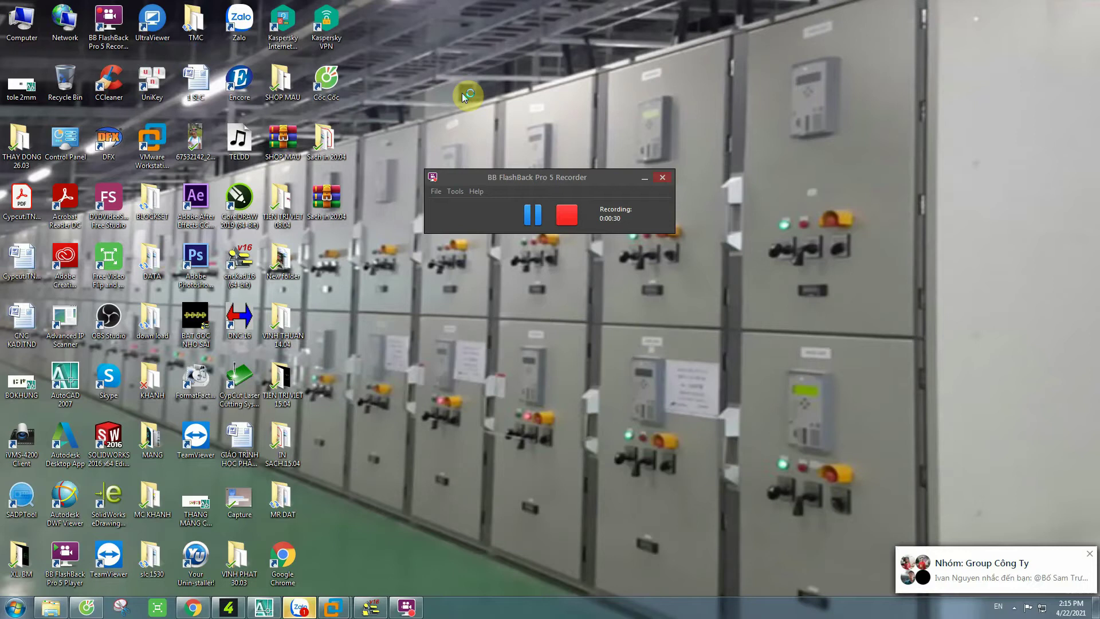
key(shift+F10)
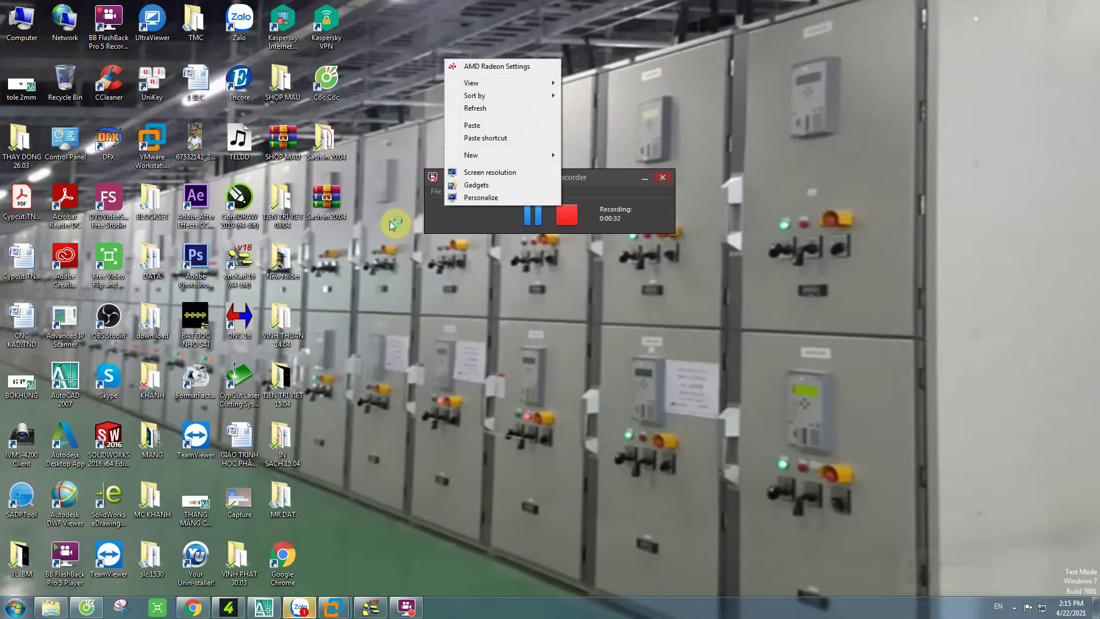
click(480, 109)
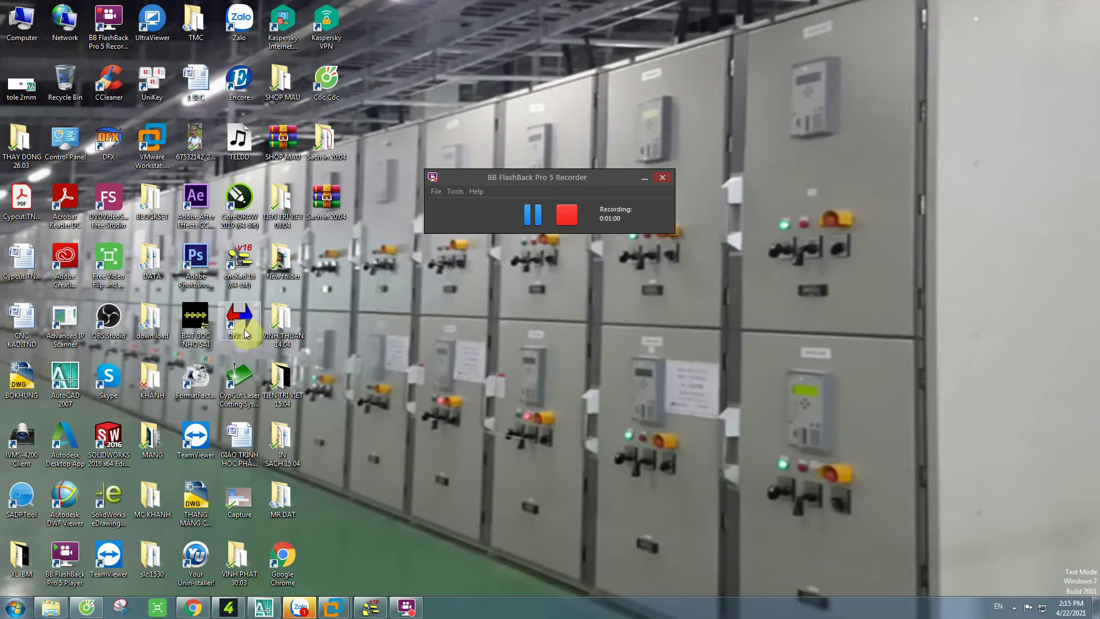
right_click(393, 235)
click(422, 284)
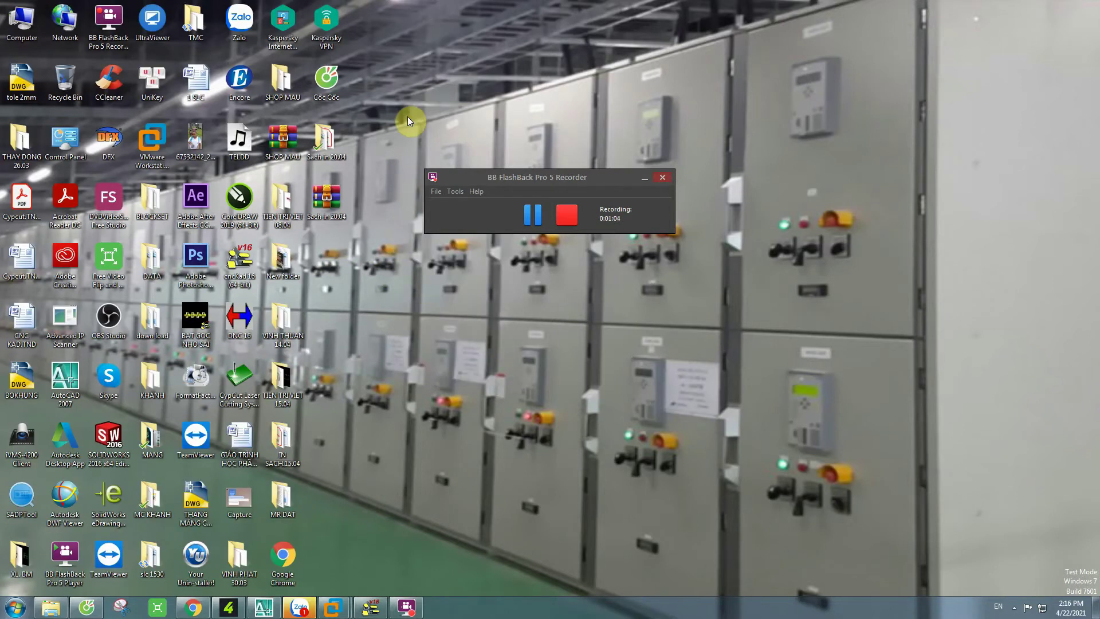
right_click(421, 60)
click(444, 110)
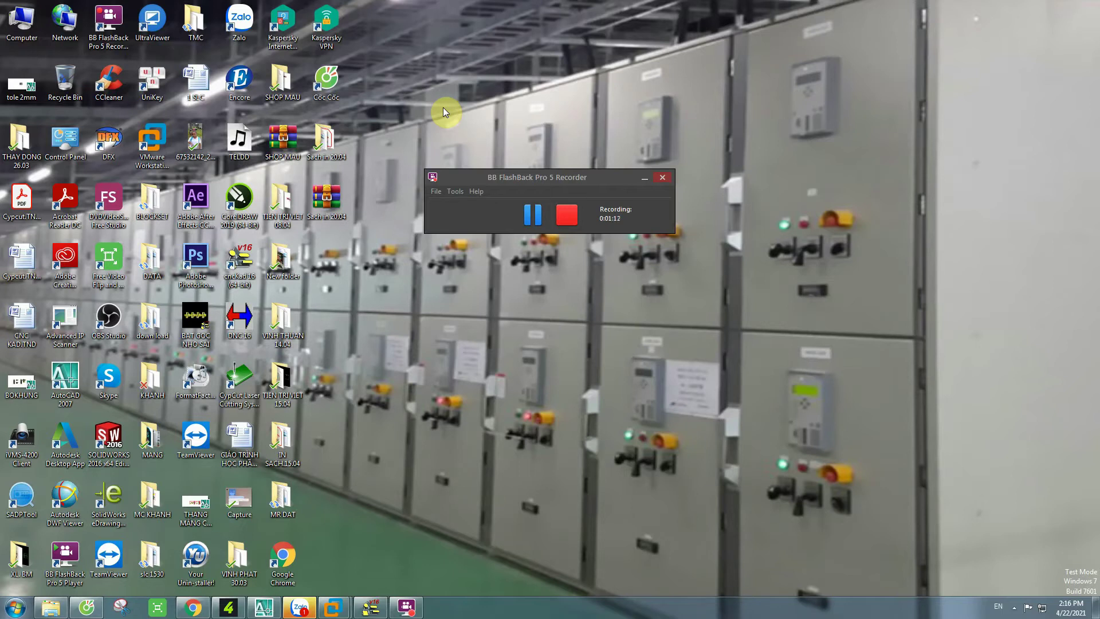
right_click(381, 248)
click(404, 299)
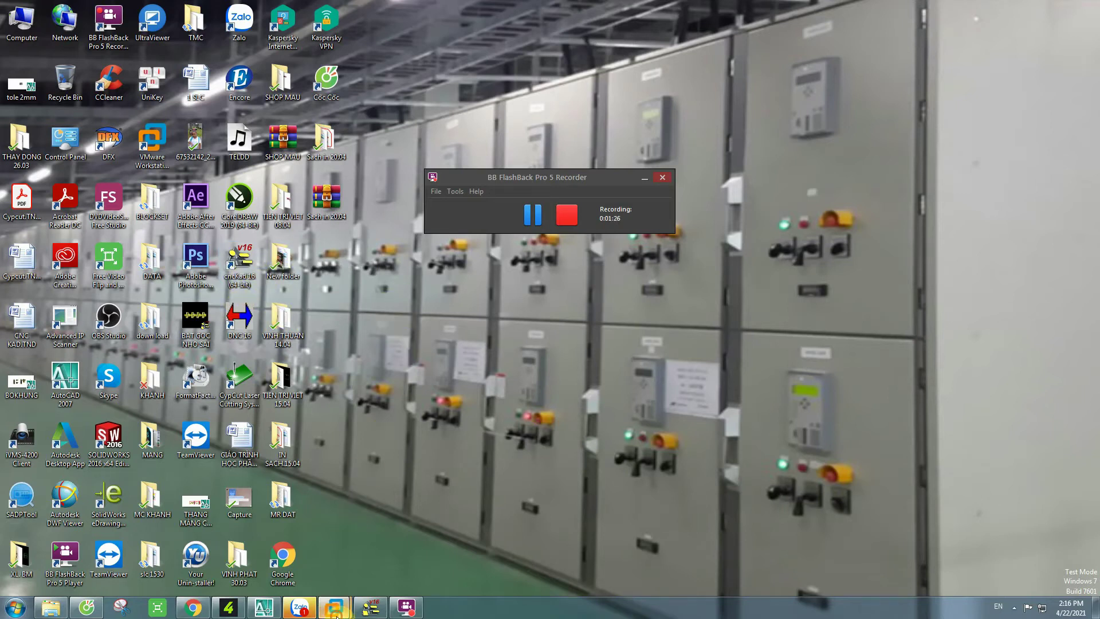
Switch to VMware Workstation and examine the desktop of the Windows XP Professional virtual machine.
mouse_move(334, 607)
click(381, 547)
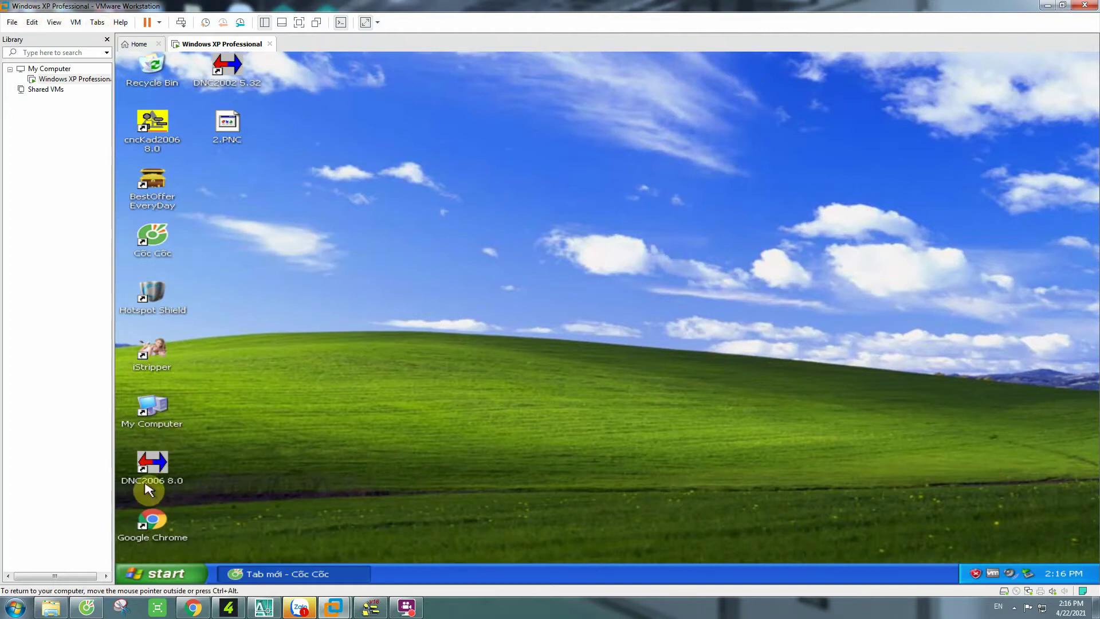
click(153, 151)
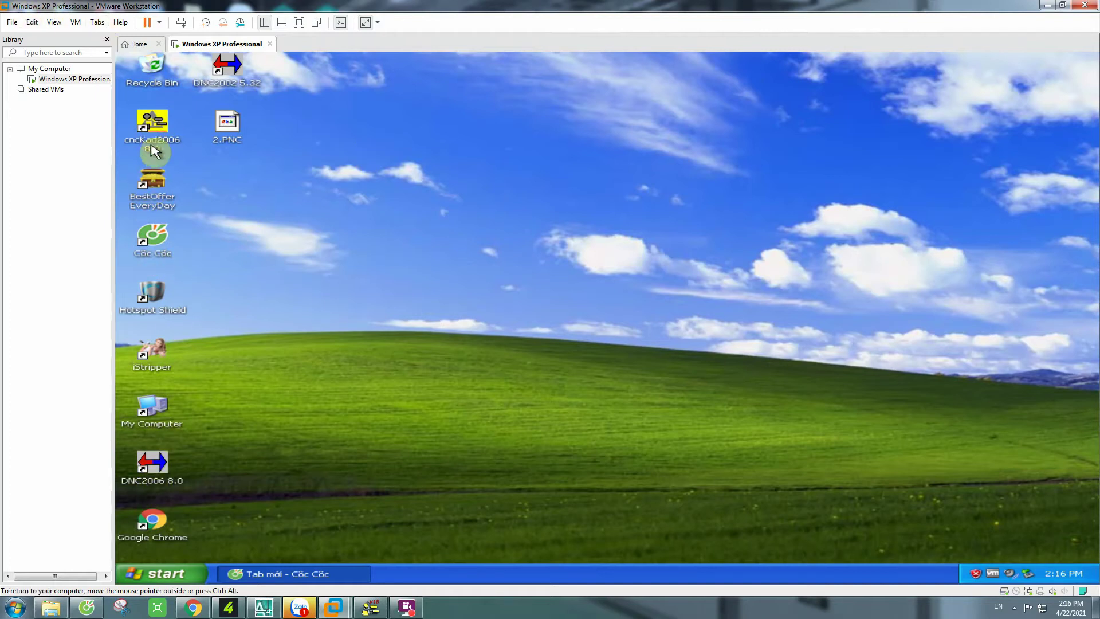
click(412, 288)
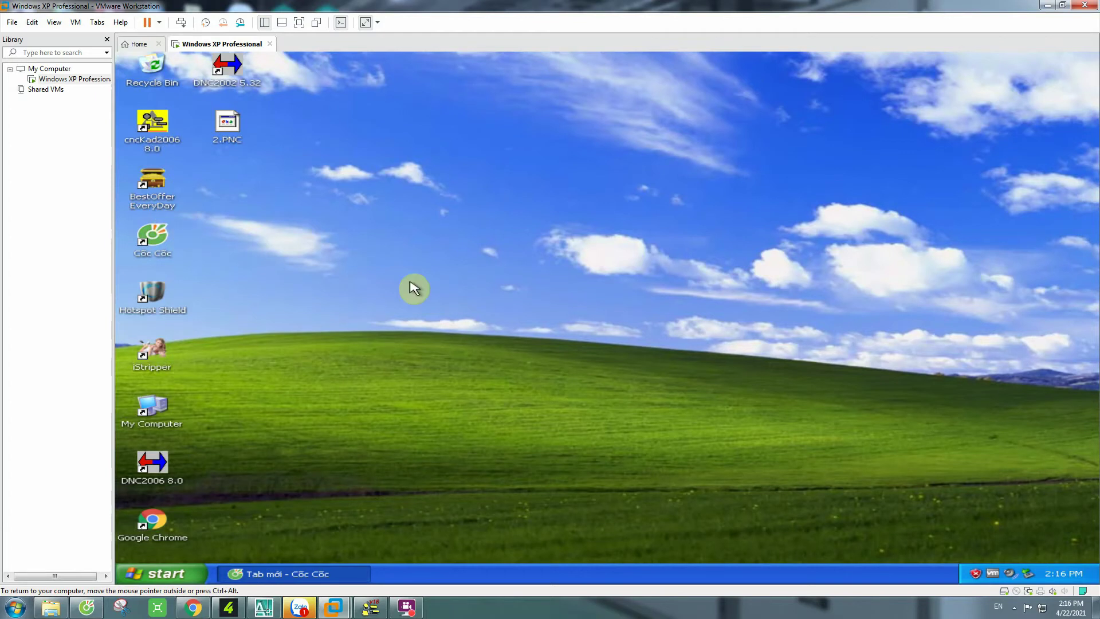
click(1046, 6)
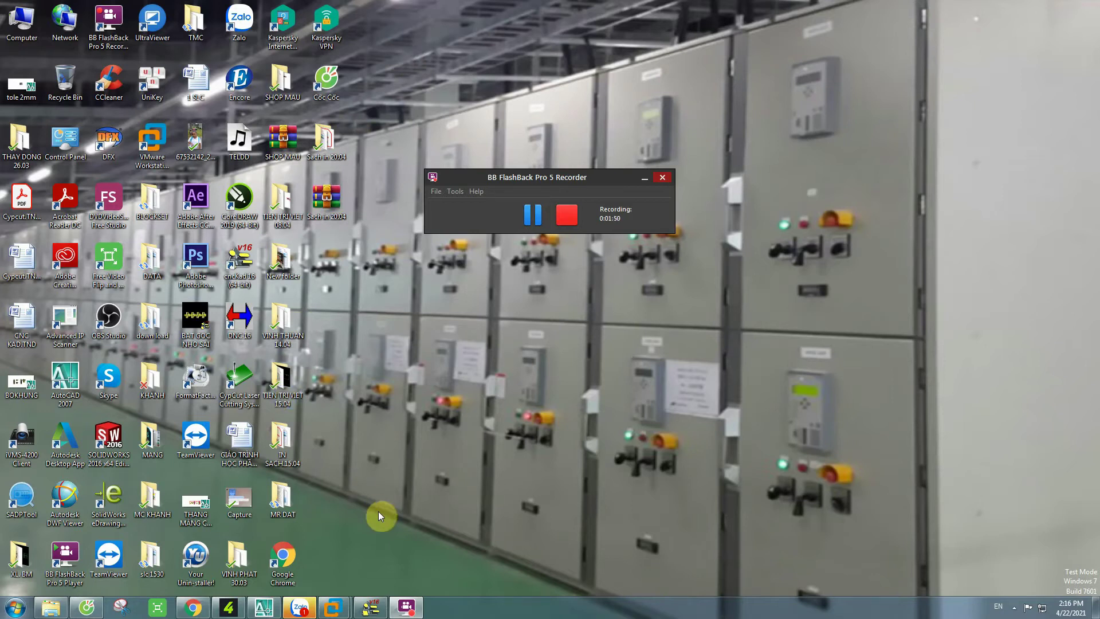
mouse_move(333, 606)
click(390, 539)
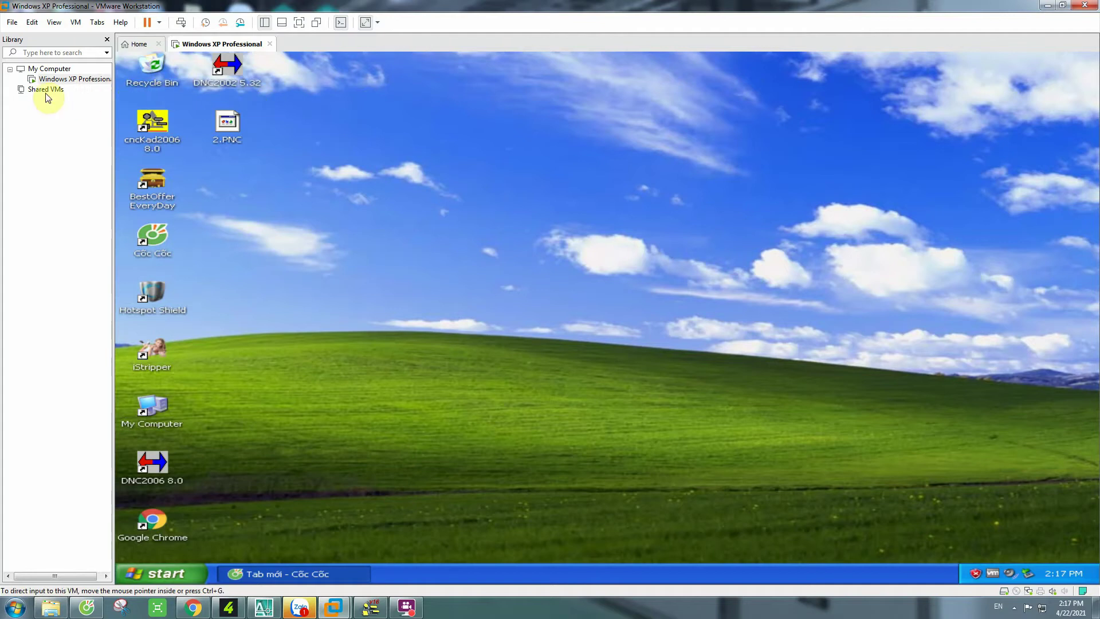
click(66, 79)
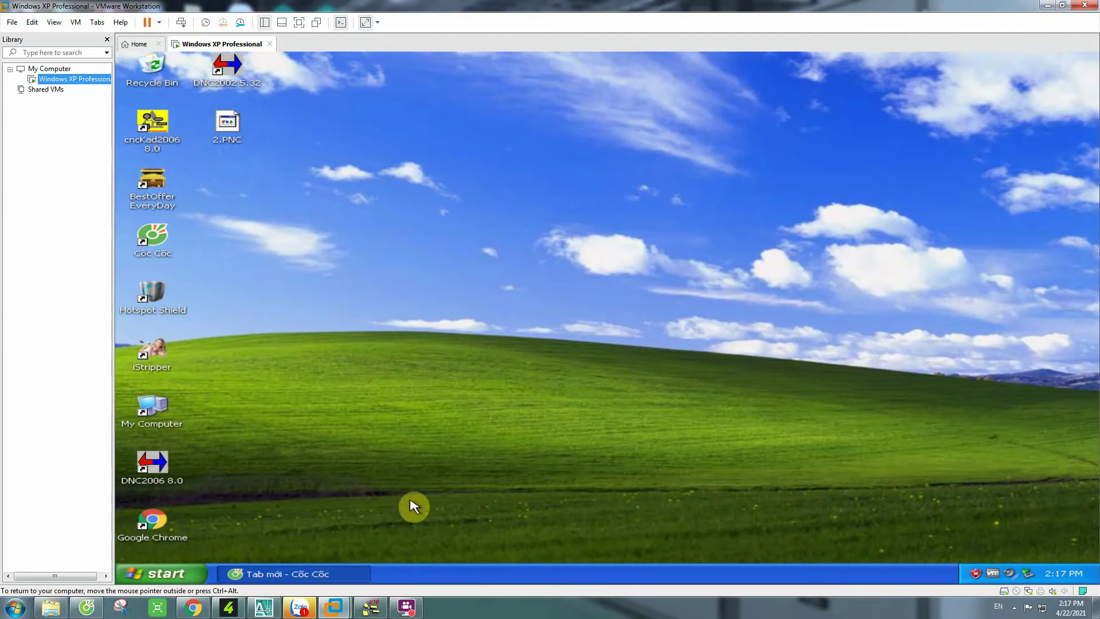
Switch to cncKad, generate the NC code for the louvered sheet with the default post-processing settings, and save it in the simulation.
click(370, 607)
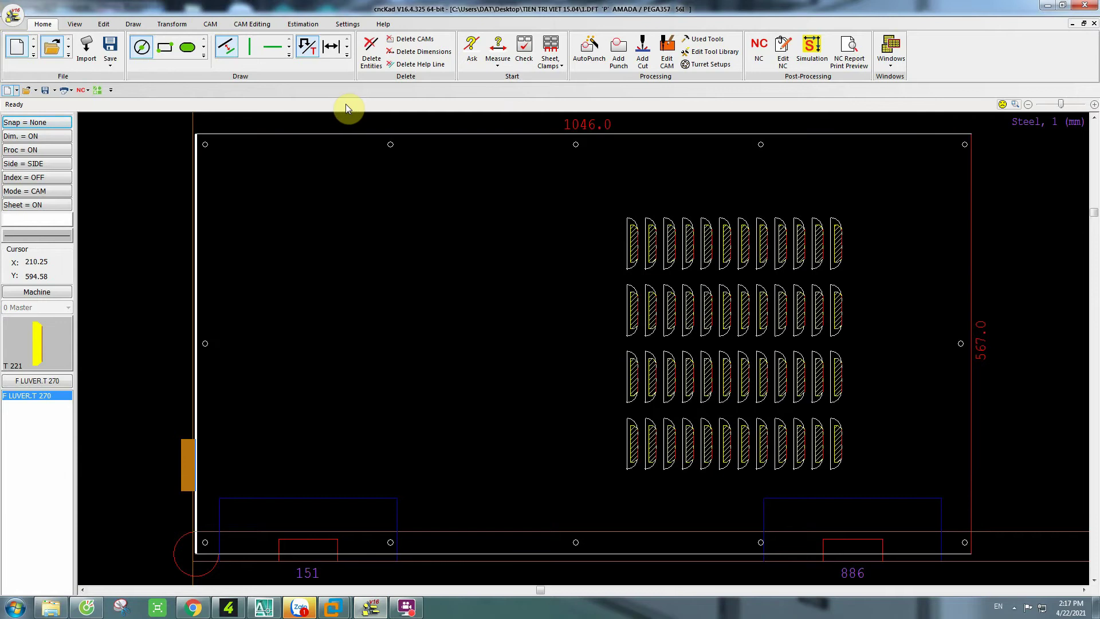
click(759, 50)
click(655, 327)
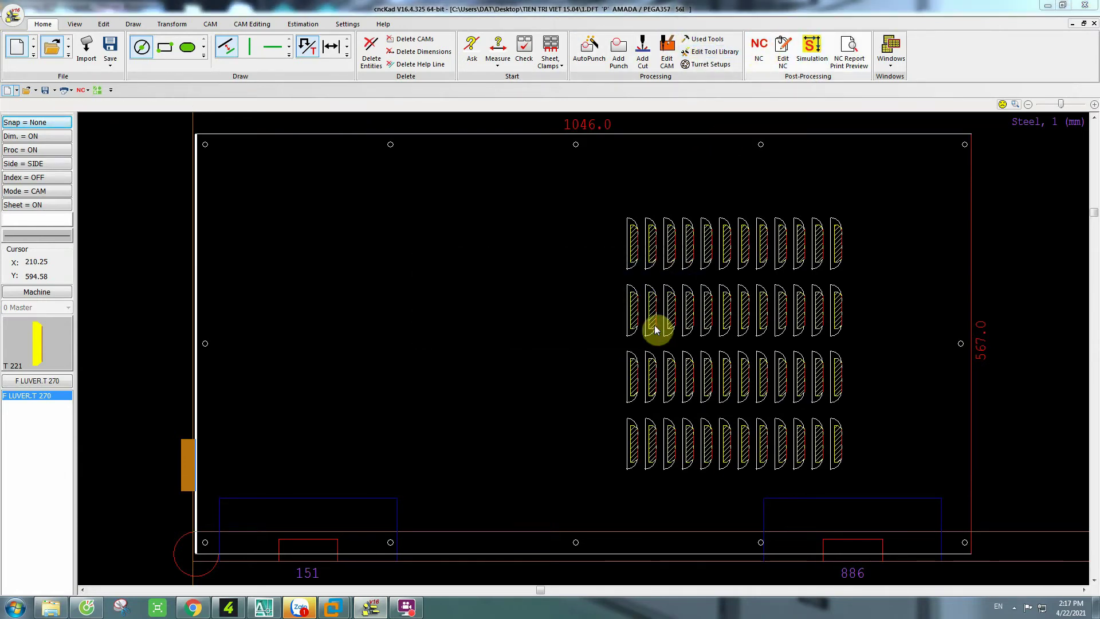
click(697, 488)
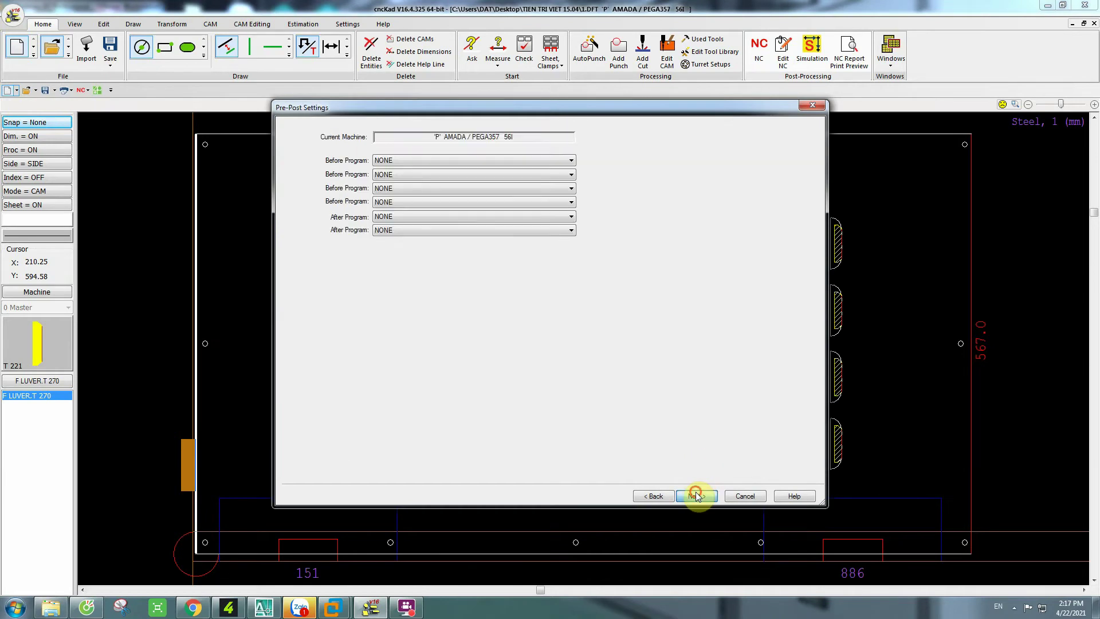
click(695, 491)
click(695, 492)
click(695, 492)
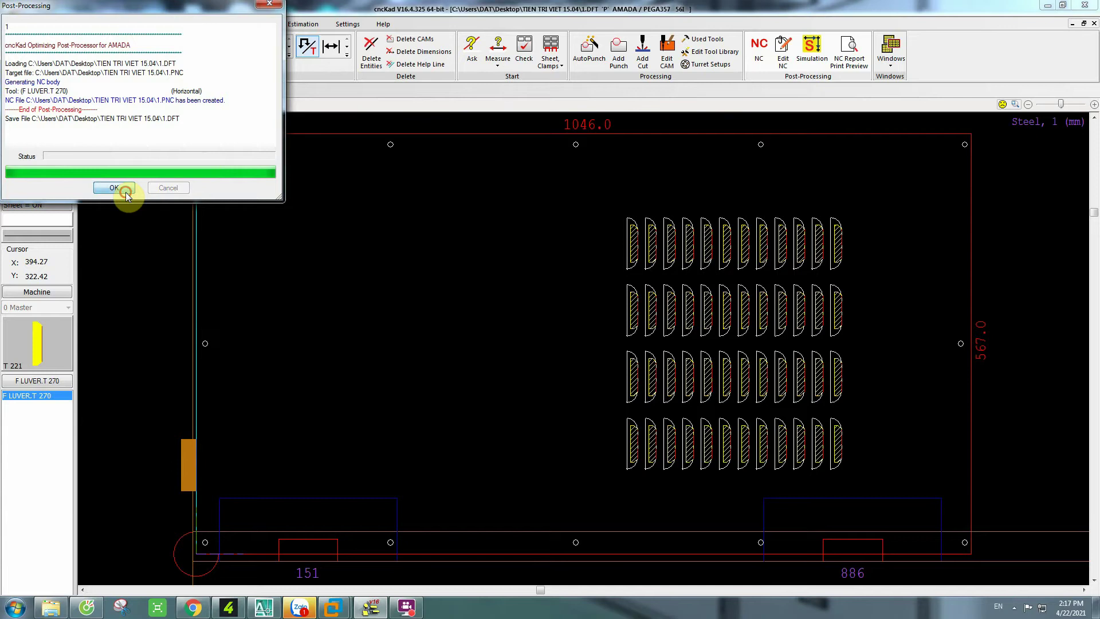
click(126, 189)
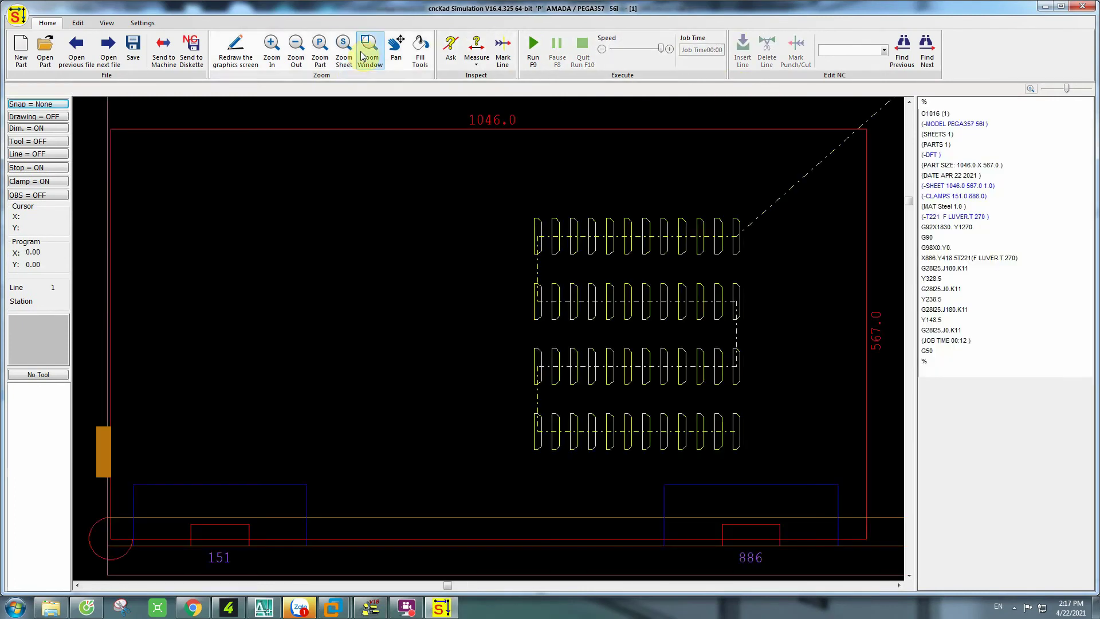
click(133, 49)
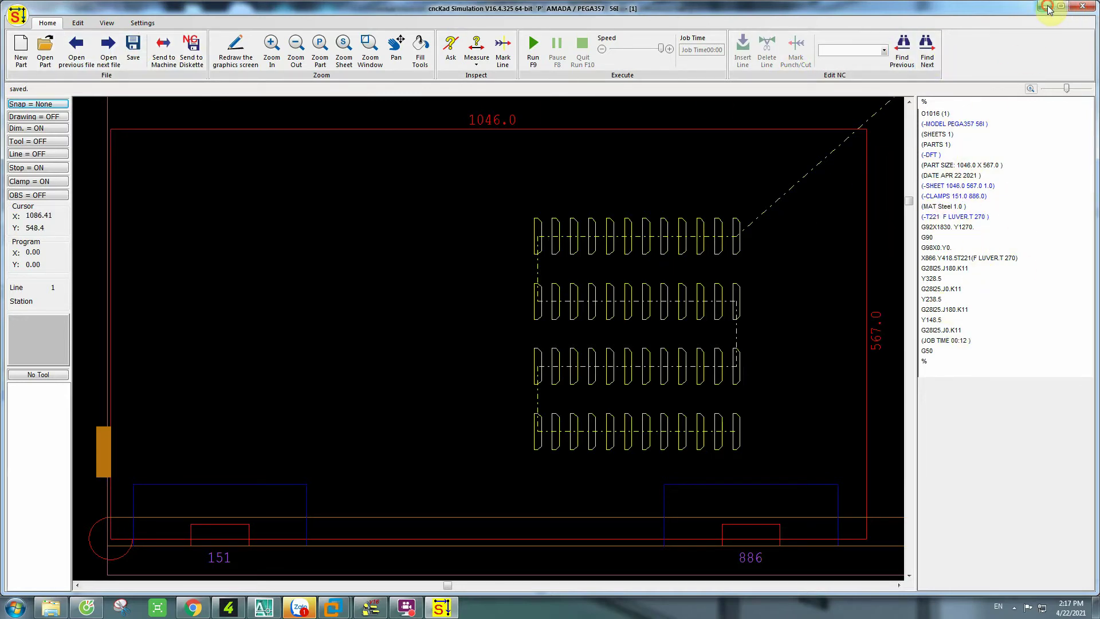
click(1082, 6)
Open the part's NC code in the editor and save a copy named 1 to the Desktop with the All files type.
click(784, 51)
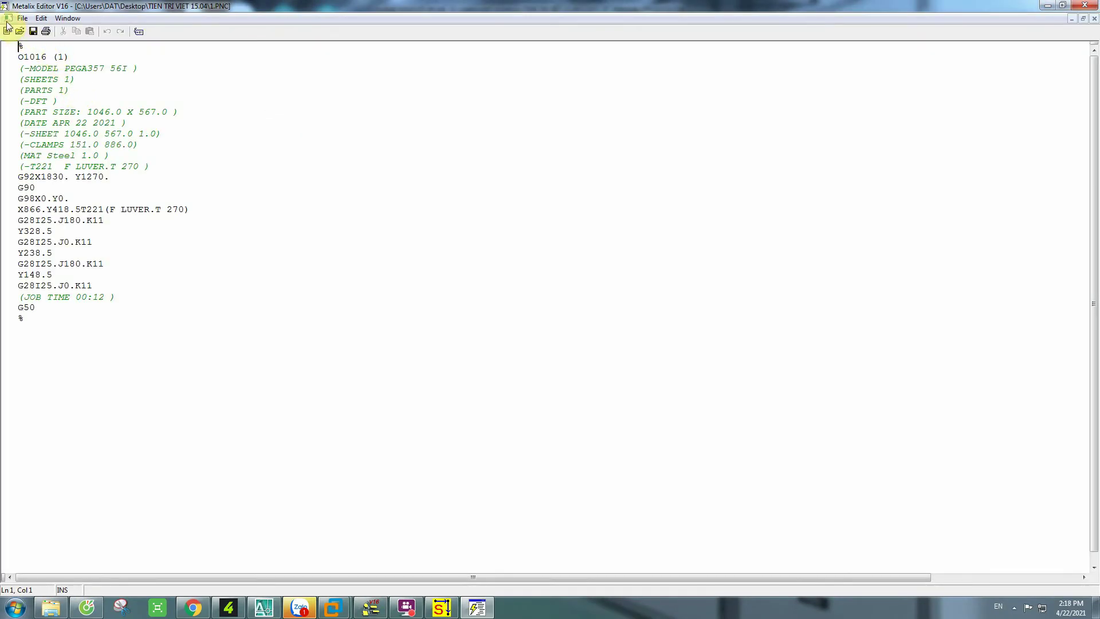
click(26, 19)
click(43, 85)
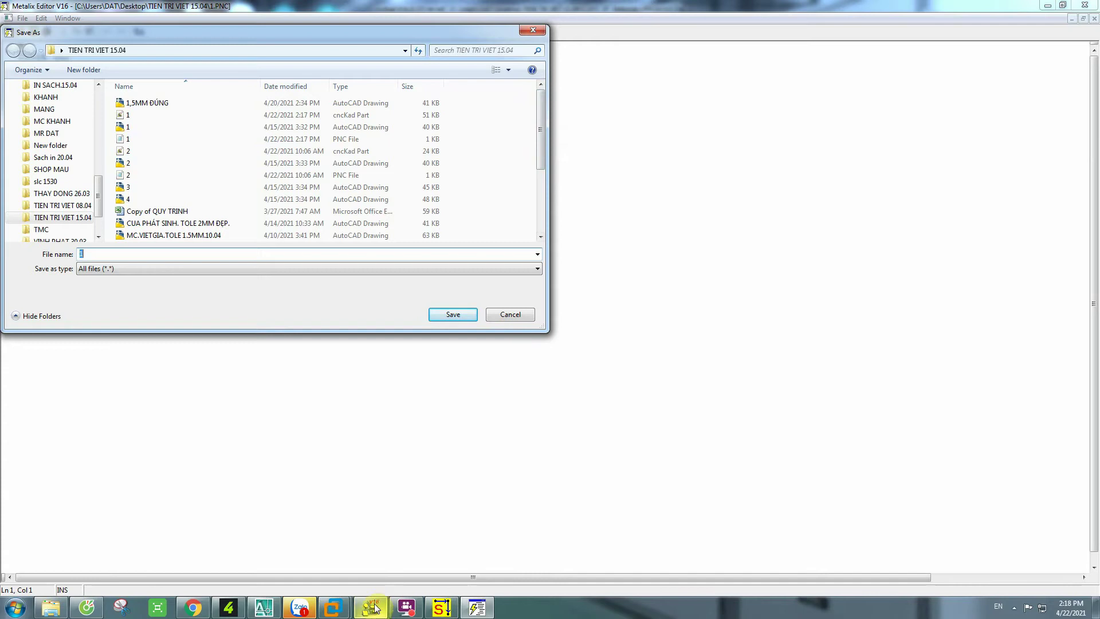
click(405, 605)
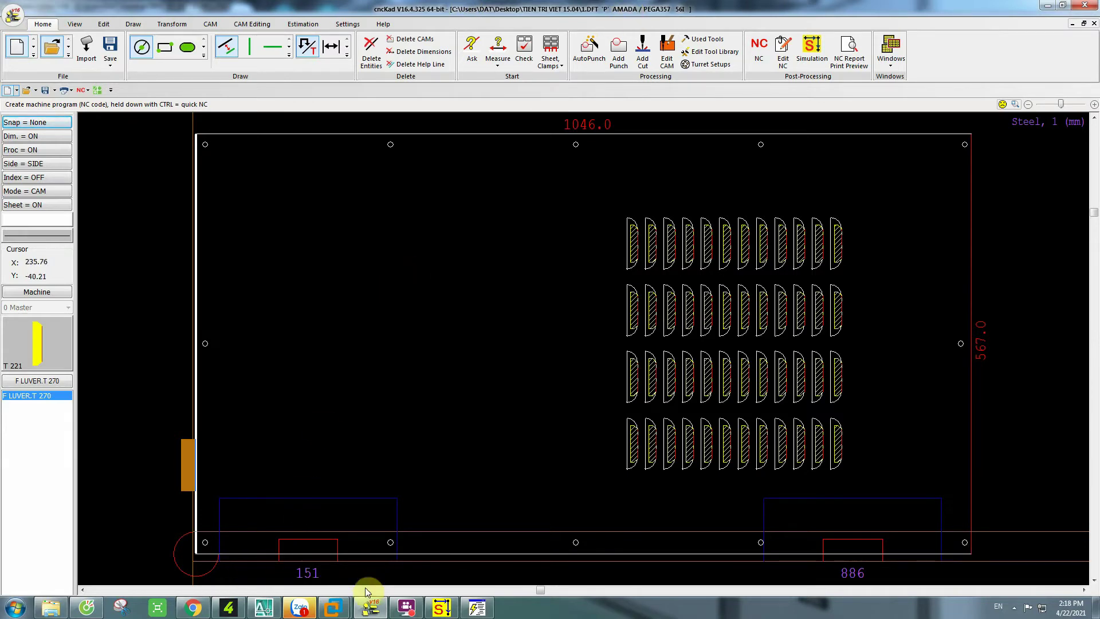
click(476, 607)
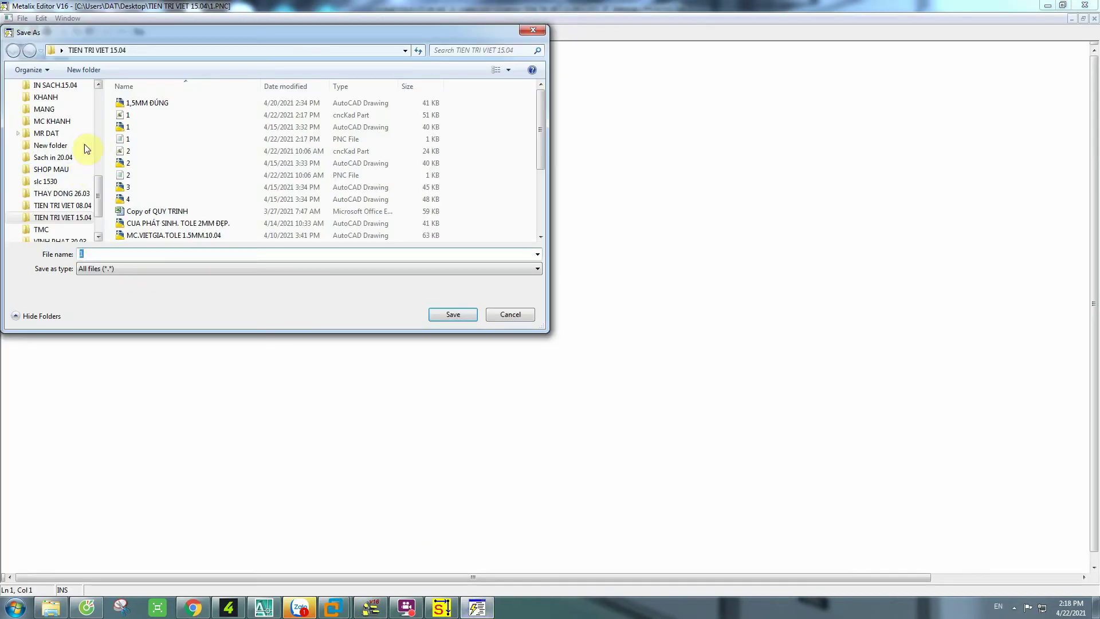
drag(98, 178, 87, 94)
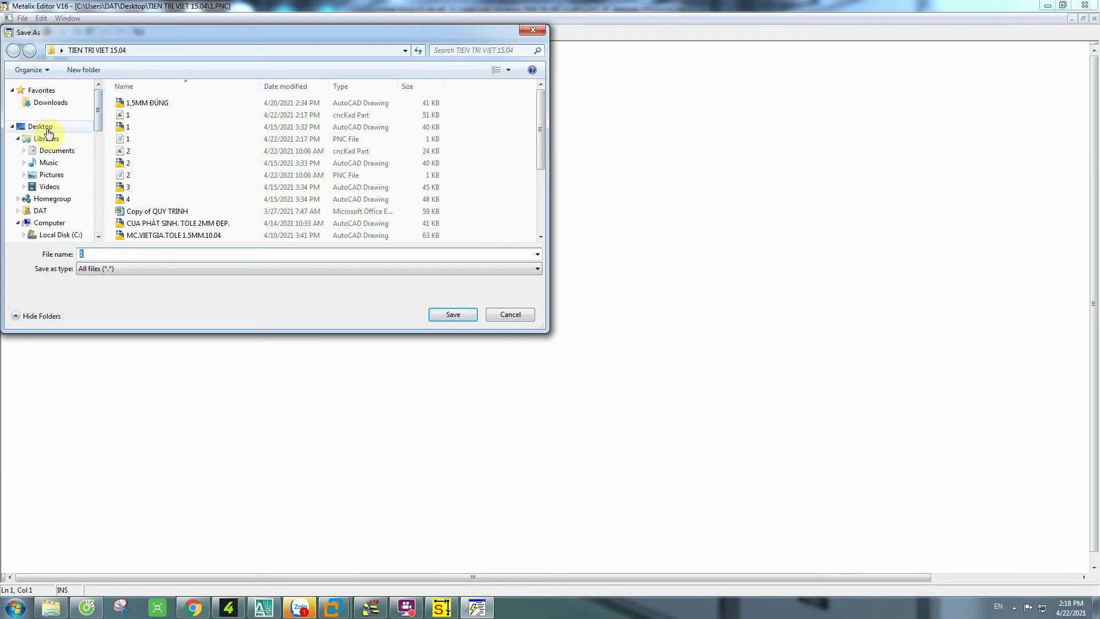
click(41, 127)
click(159, 256)
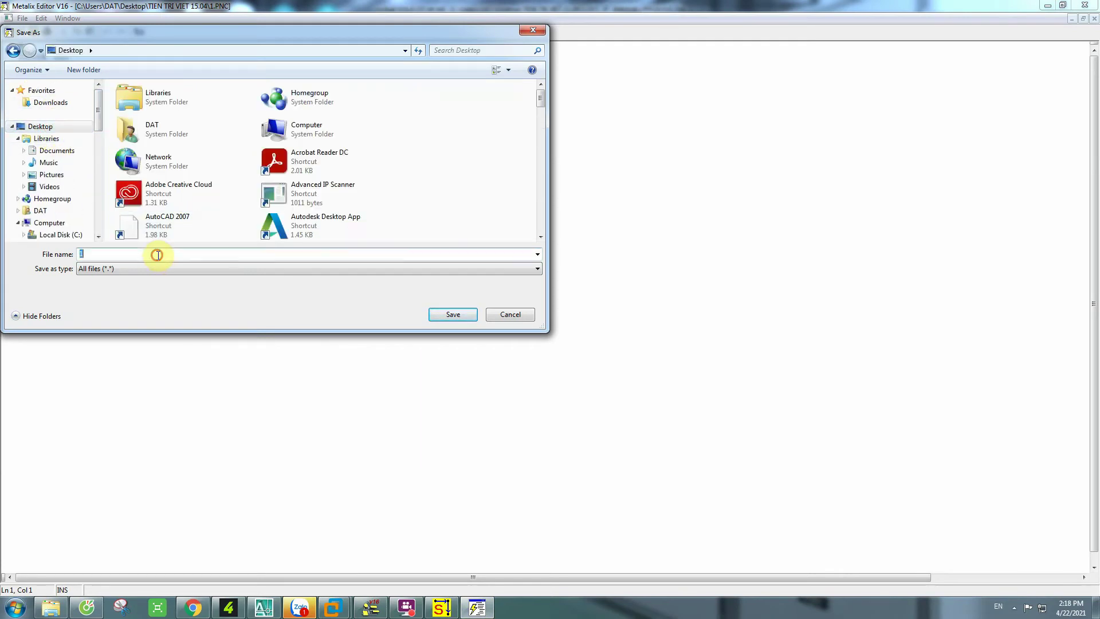
click(408, 272)
click(408, 275)
click(453, 315)
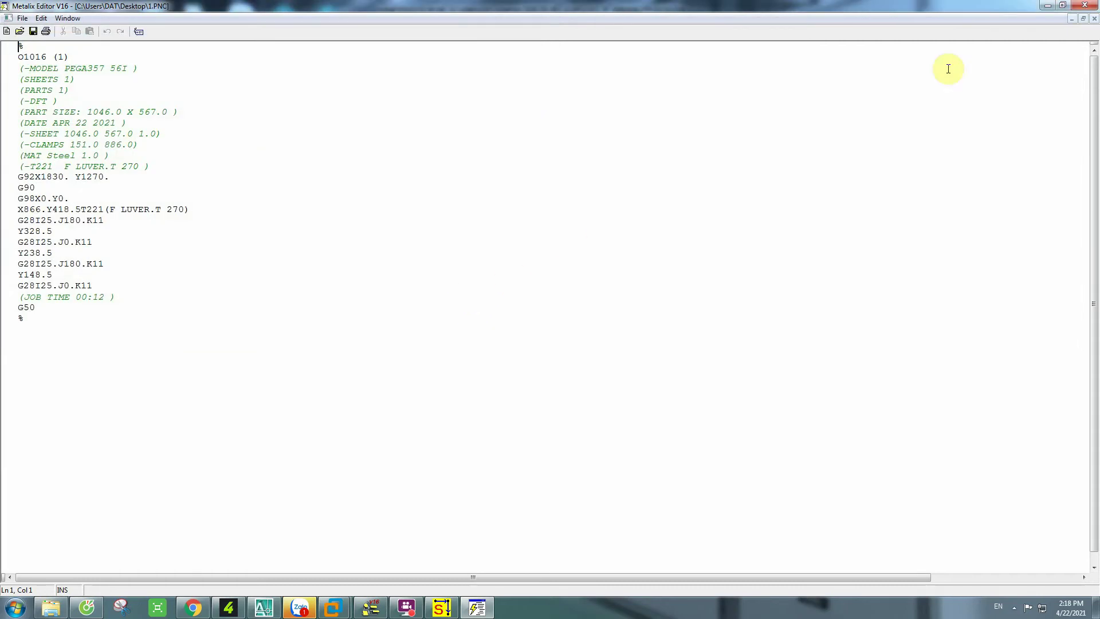
Minimize the open windows and copy the NC file 1 from the host desktop.
click(1047, 6)
click(1042, 8)
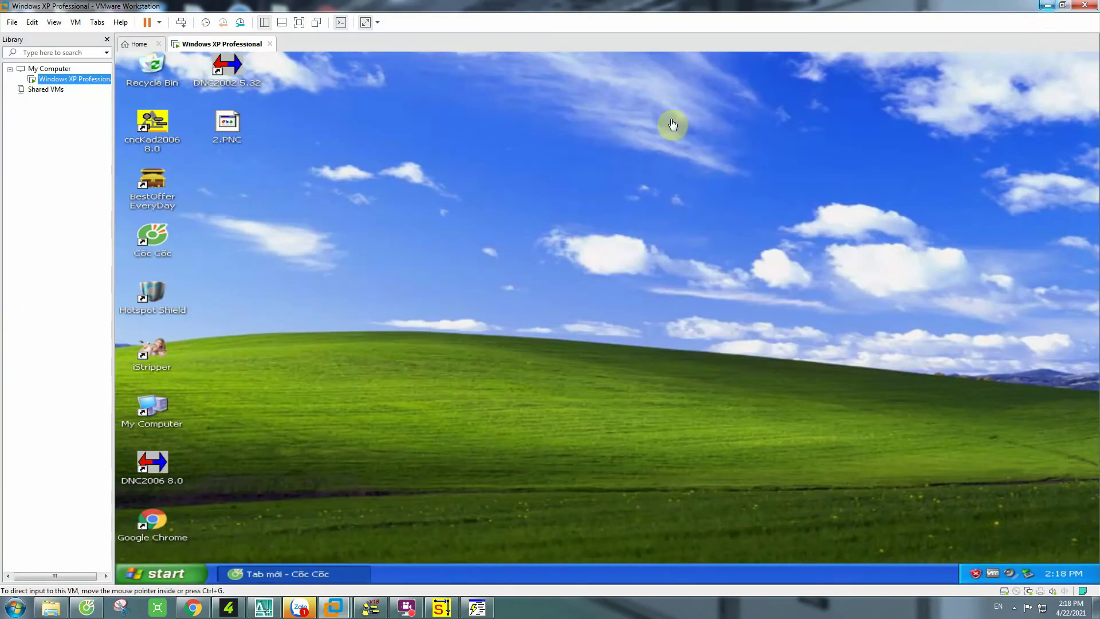
click(1051, 7)
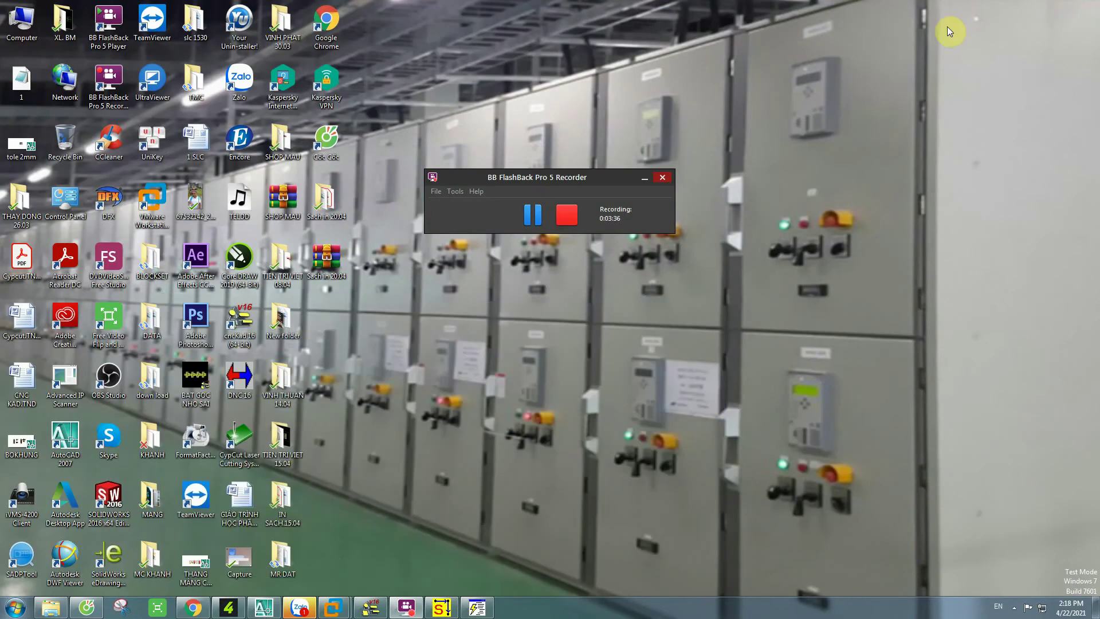
double_click(22, 80)
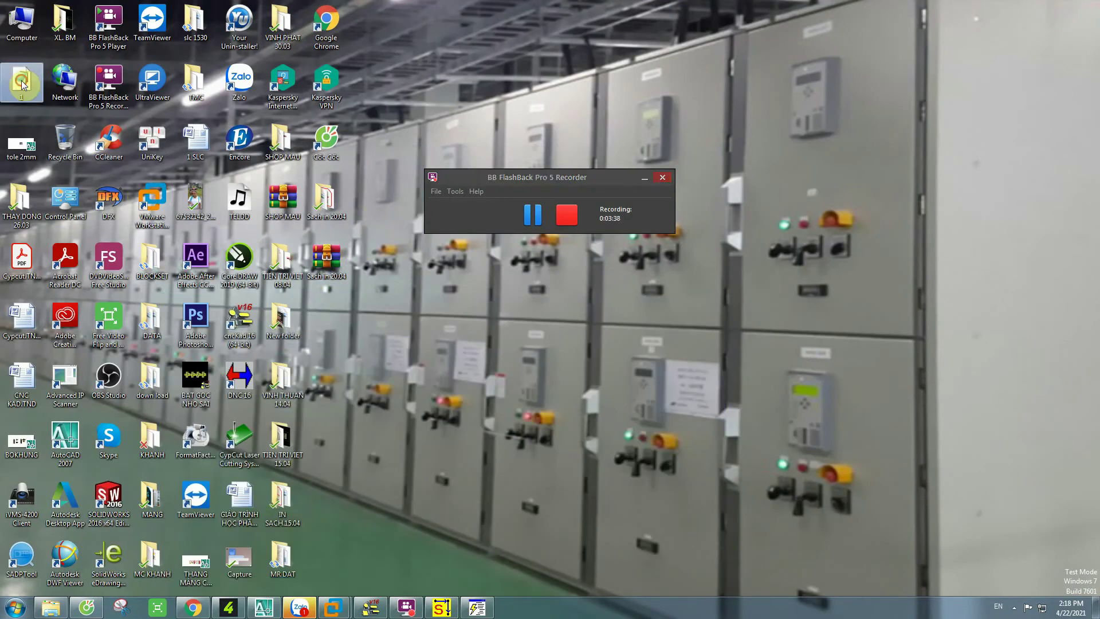
right_click(20, 67)
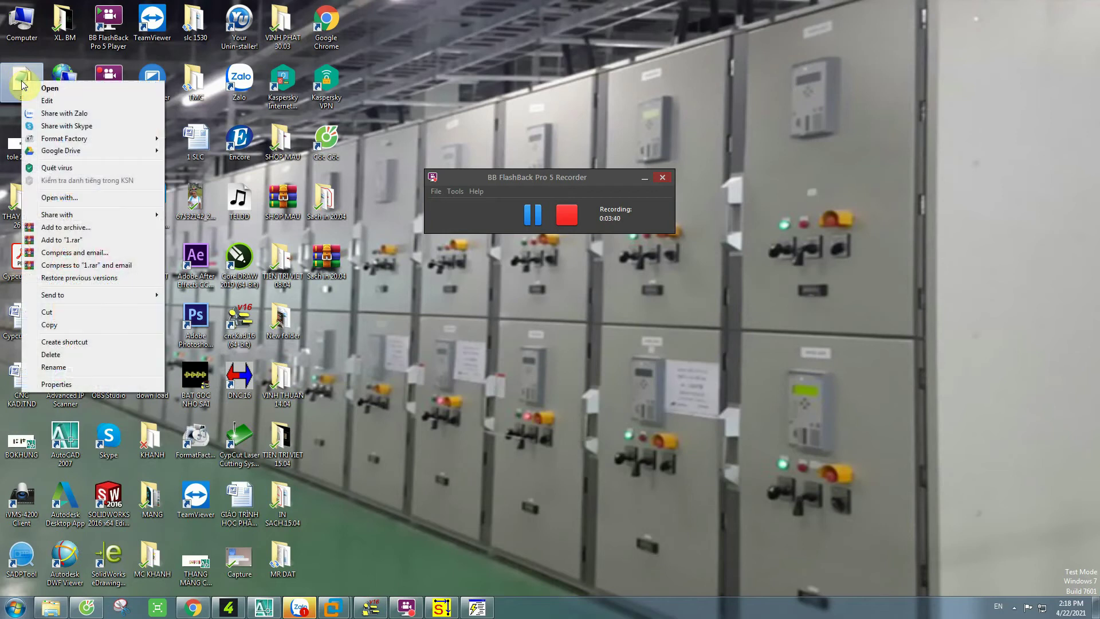
click(56, 327)
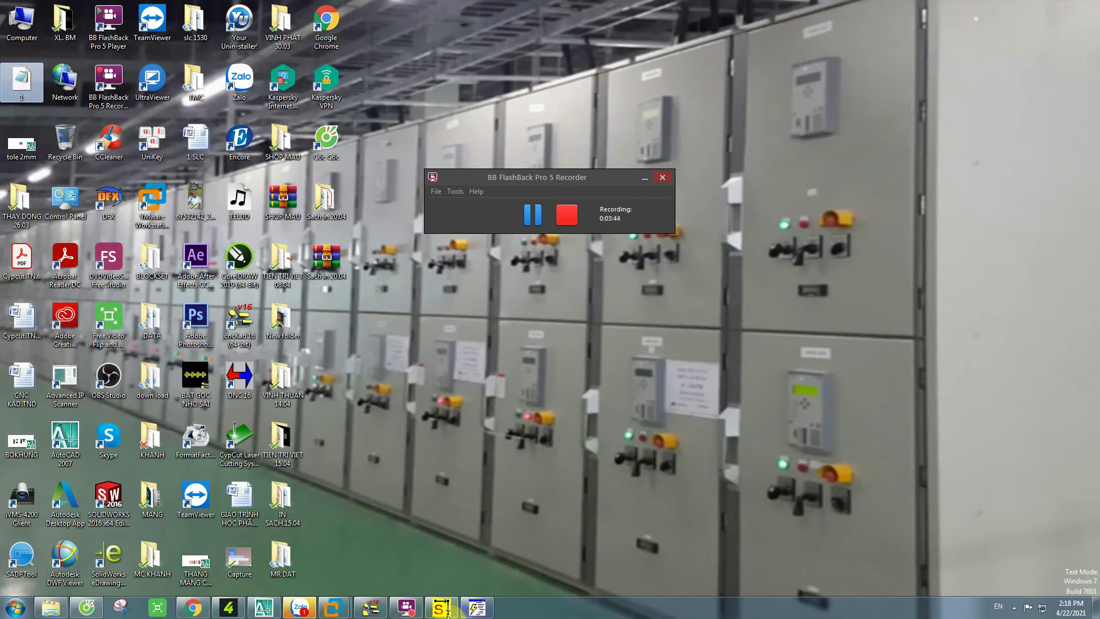
Switch to VMware Workstation and paste the copied 1.PNC file onto the Windows XP desktop.
mouse_move(345, 606)
click(390, 556)
right_click(298, 244)
click(322, 278)
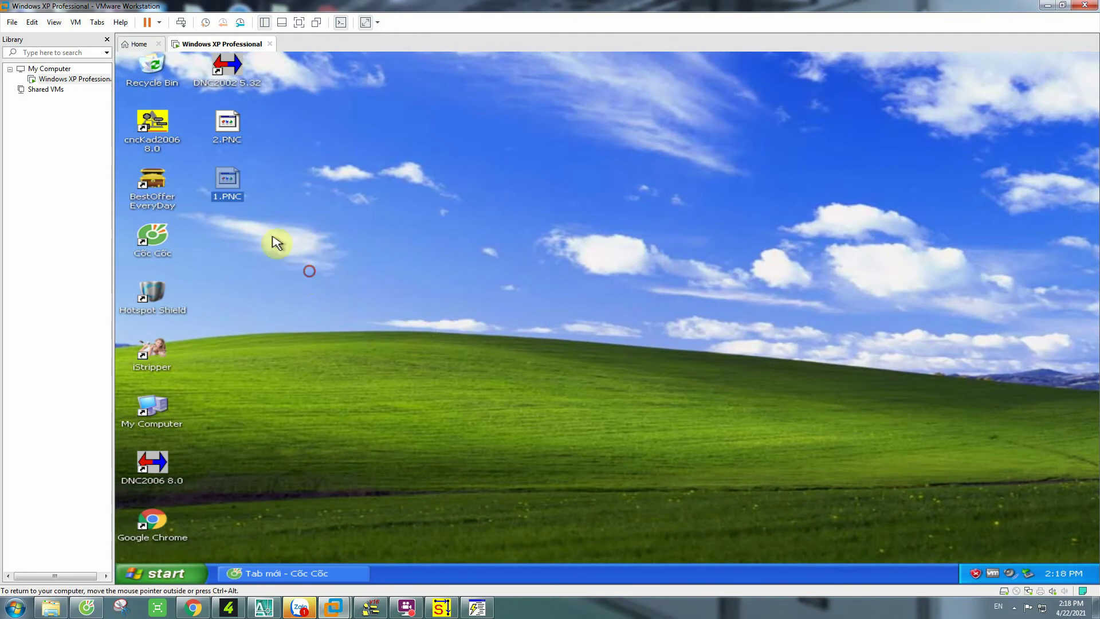
click(231, 127)
click(220, 176)
Launch DNC2006 8.0 and review the machine and port settings of the PEGA 344, accepting them unchanged.
double_click(158, 456)
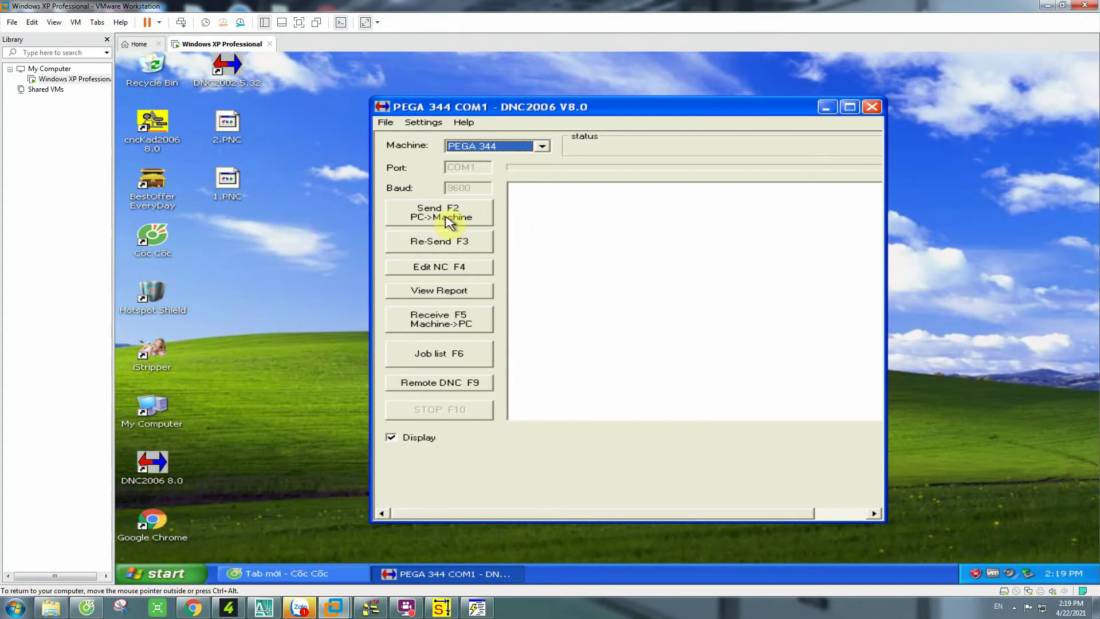
click(419, 124)
click(450, 148)
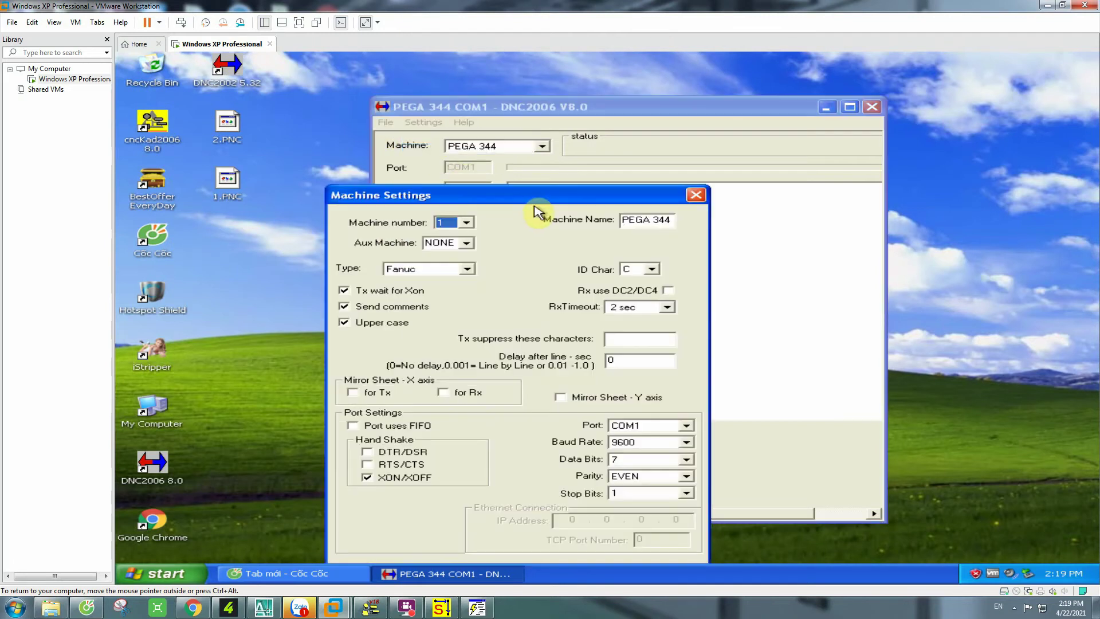
drag(543, 193, 842, 108)
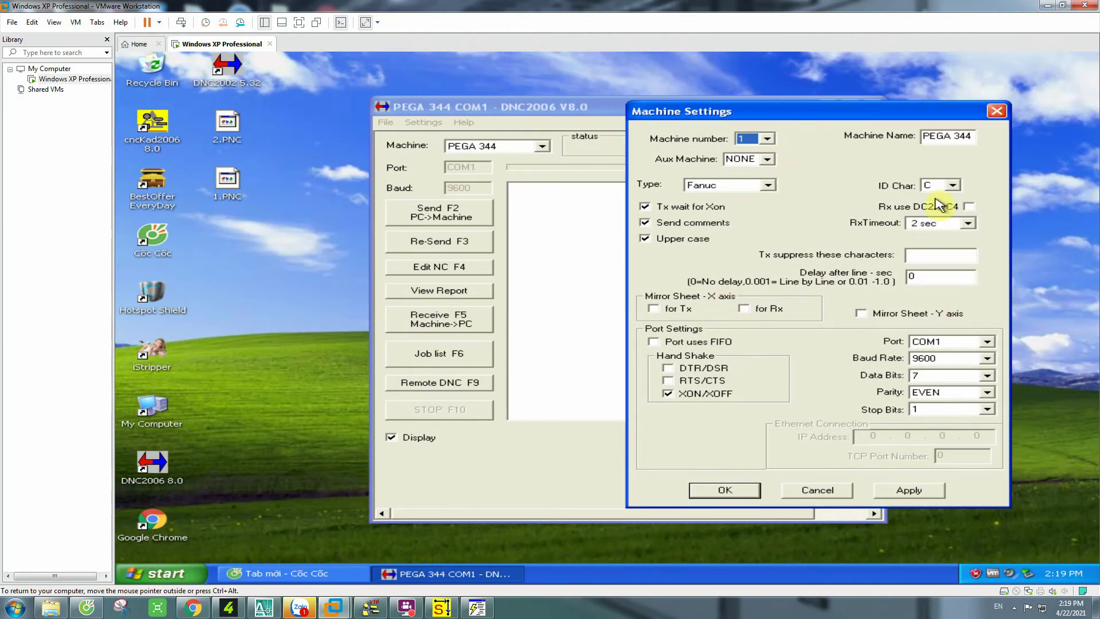
click(742, 488)
Send the file 1.PNC from the Windows XP desktop to the PEGA 344, showing all file types in the file selection.
click(452, 214)
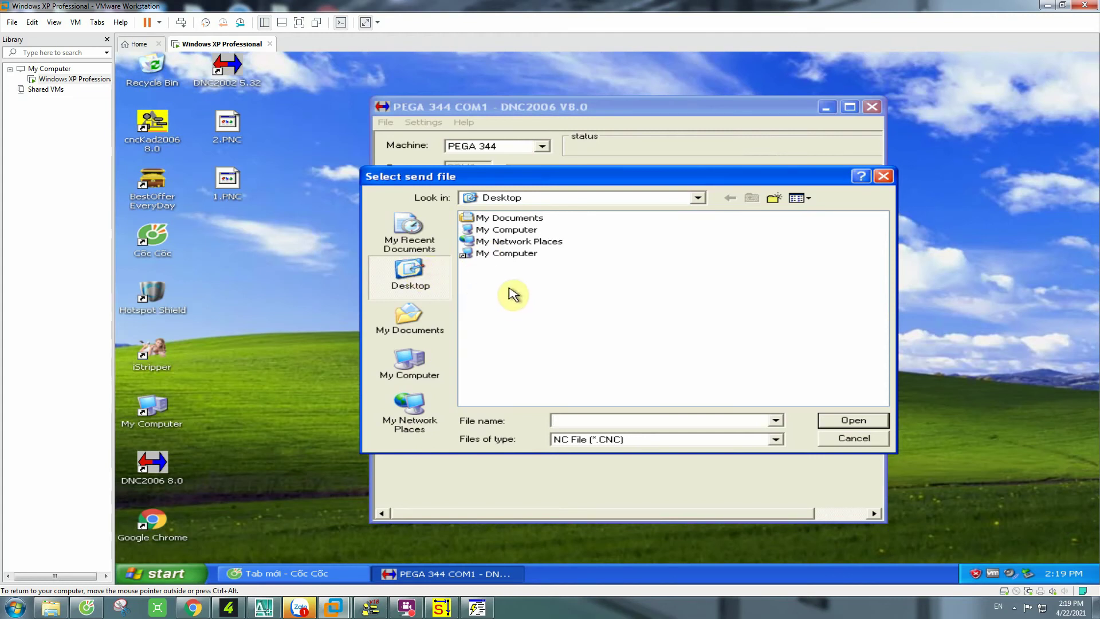
click(582, 439)
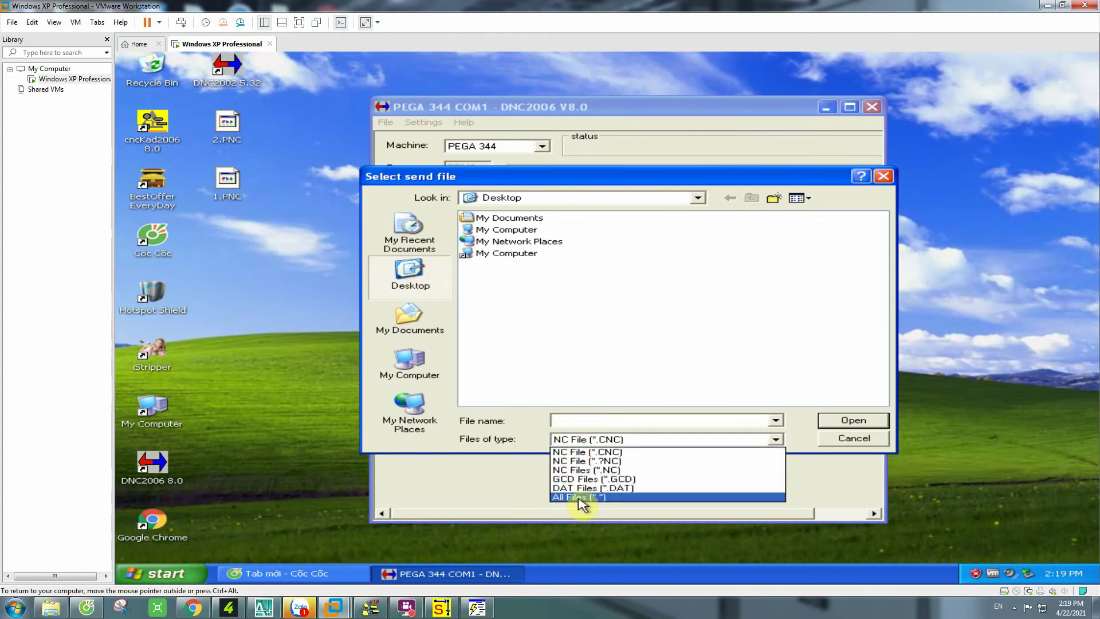
click(582, 502)
click(496, 302)
double_click(497, 303)
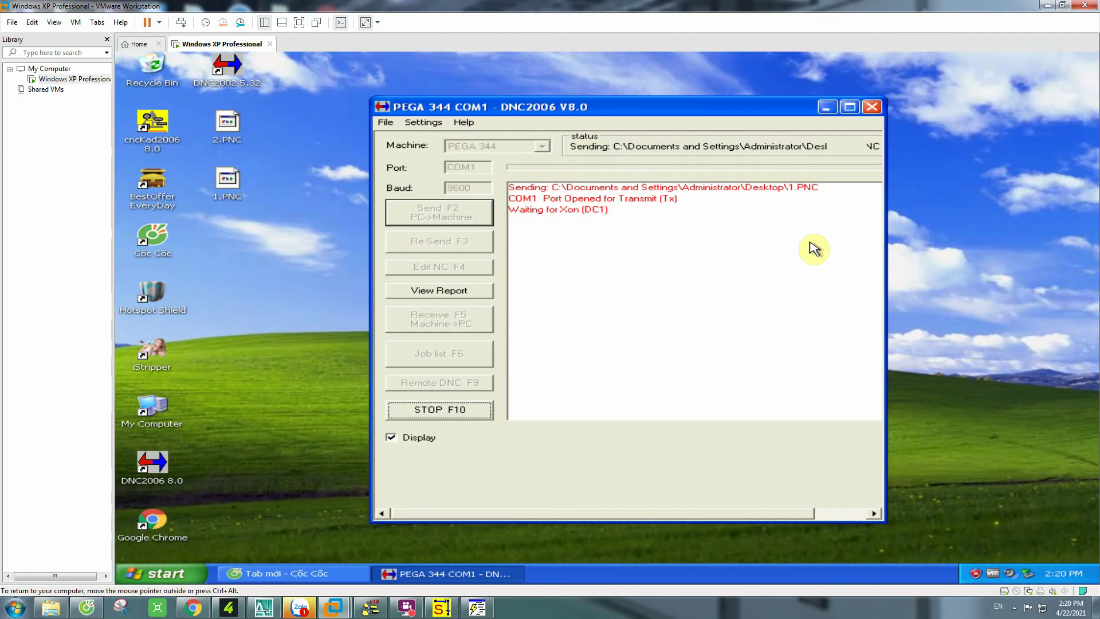
click(441, 607)
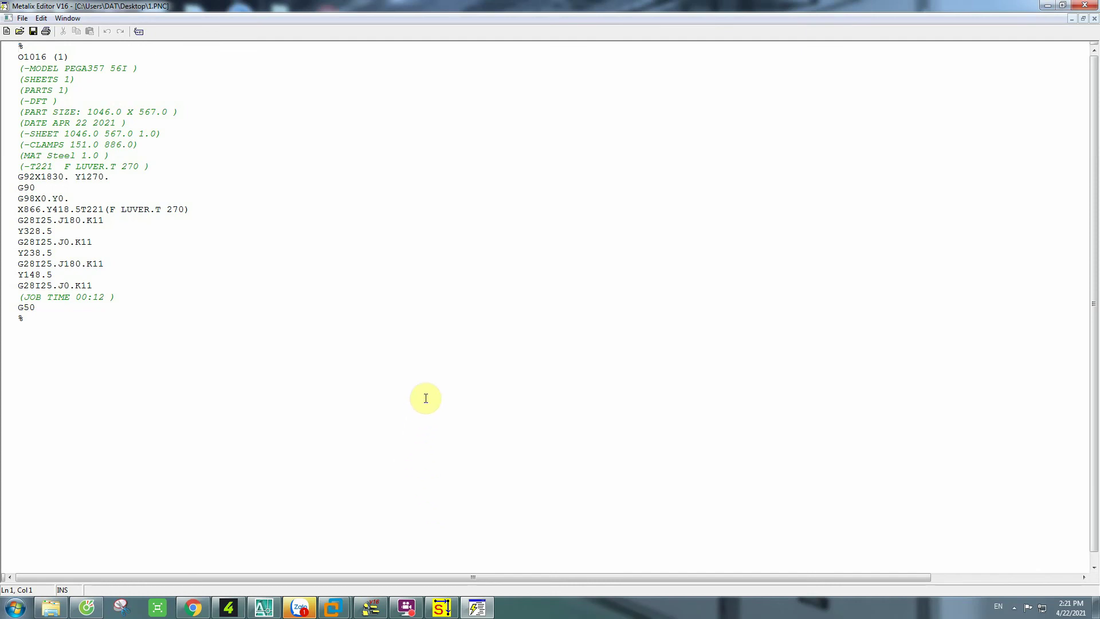
click(420, 609)
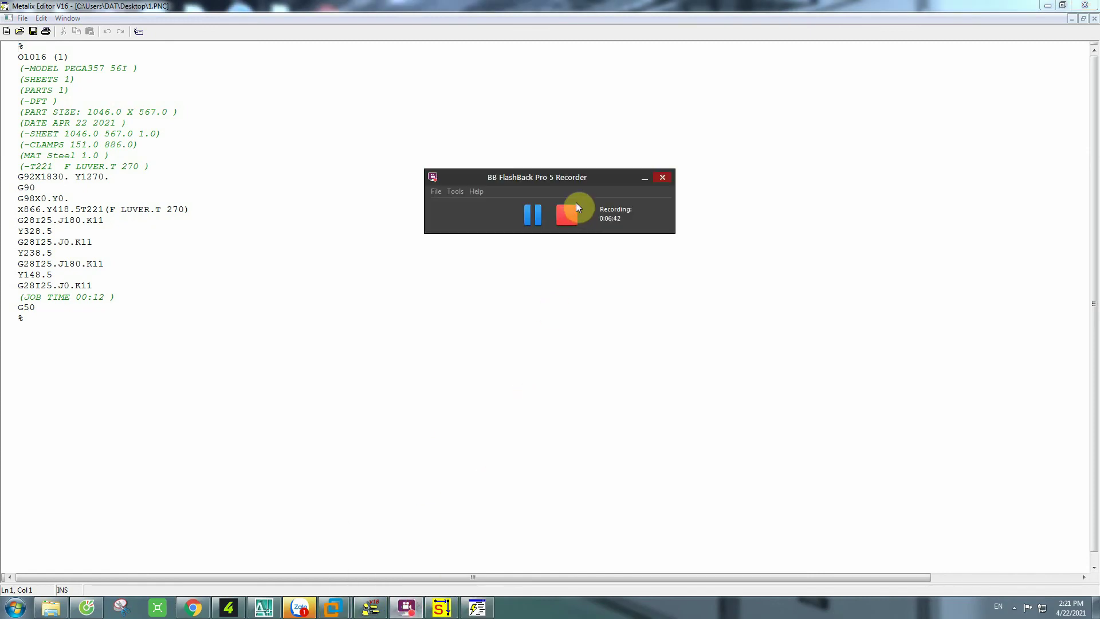